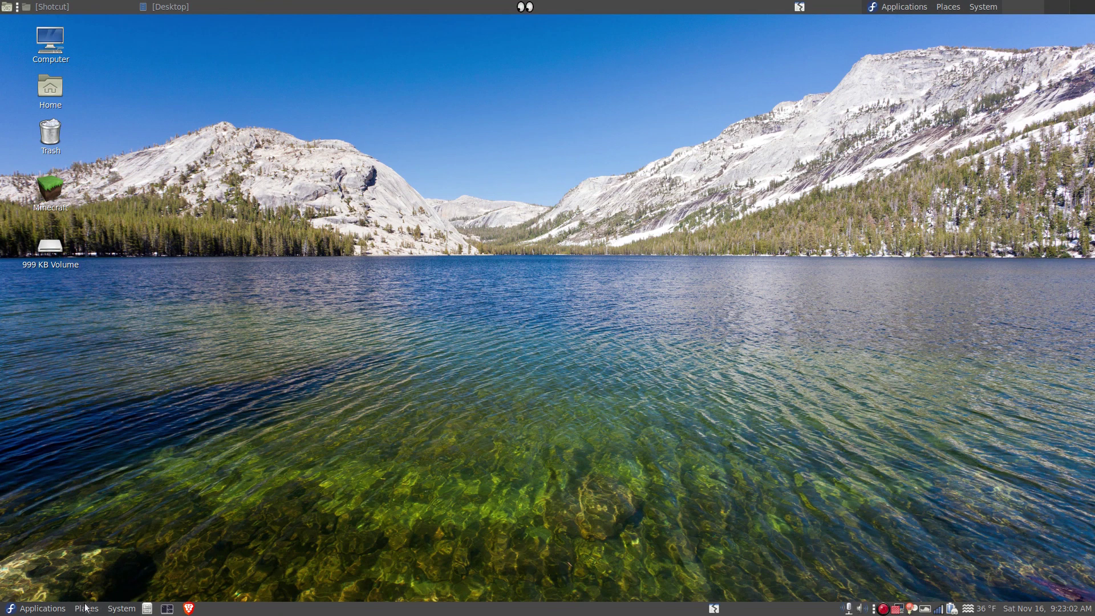
Step: Launch Document Scanner from the Applications > Graphics menu
click(49, 611)
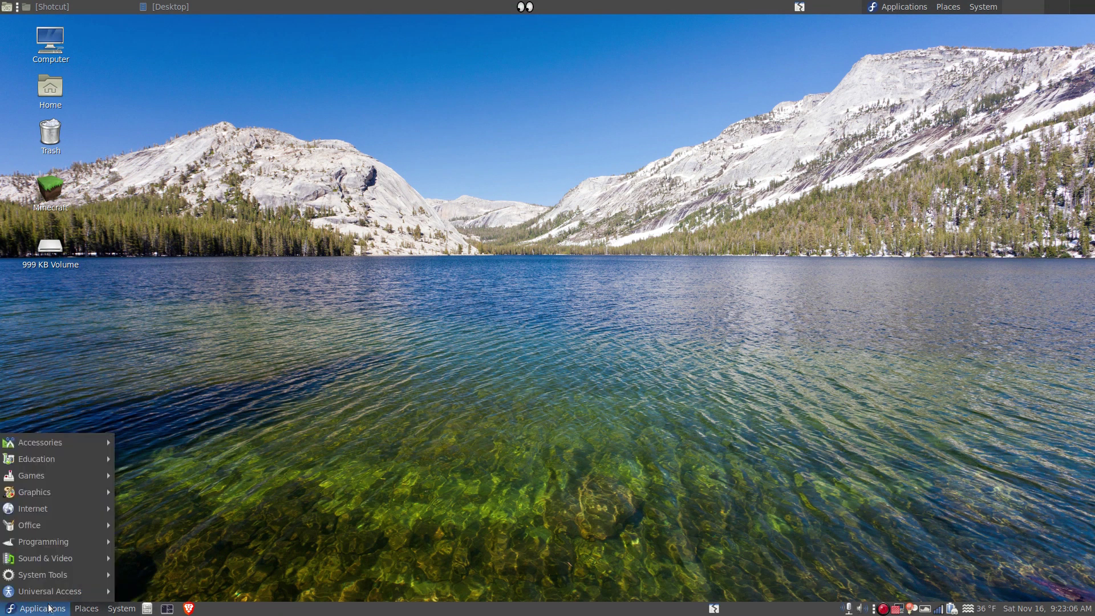
mouse_move(35, 492)
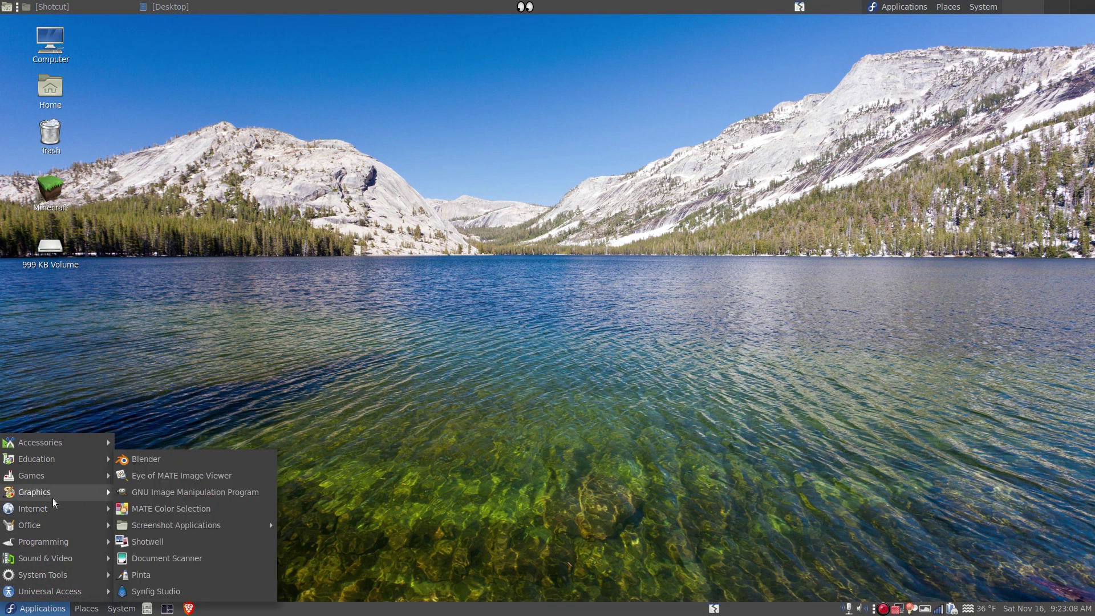
click(145, 561)
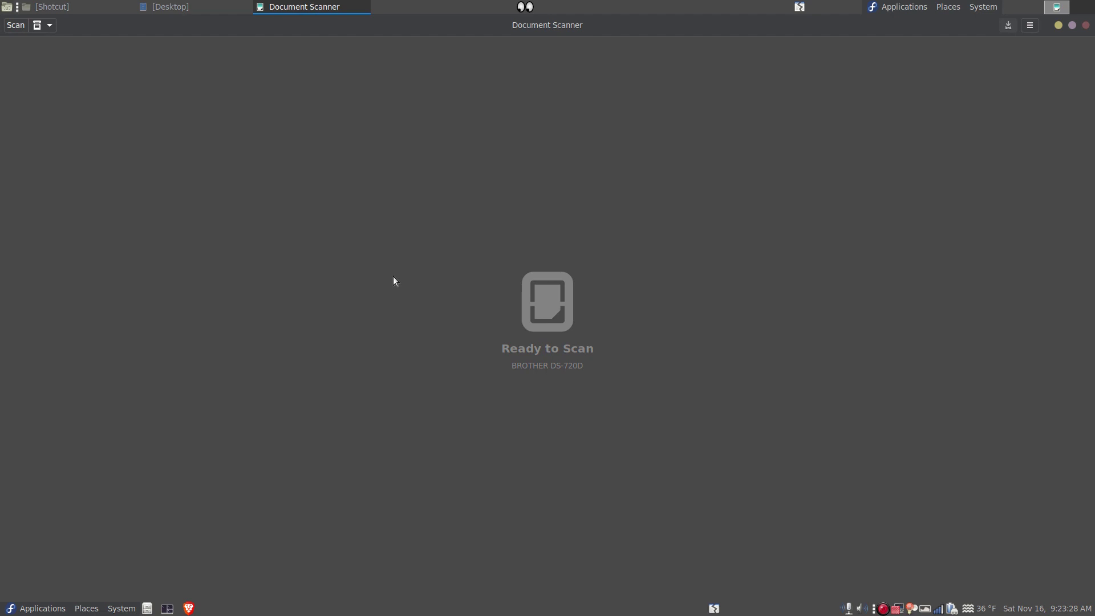
Step: Scan the User's Guide cover page, then the Brother Numbers page as page two
click(19, 27)
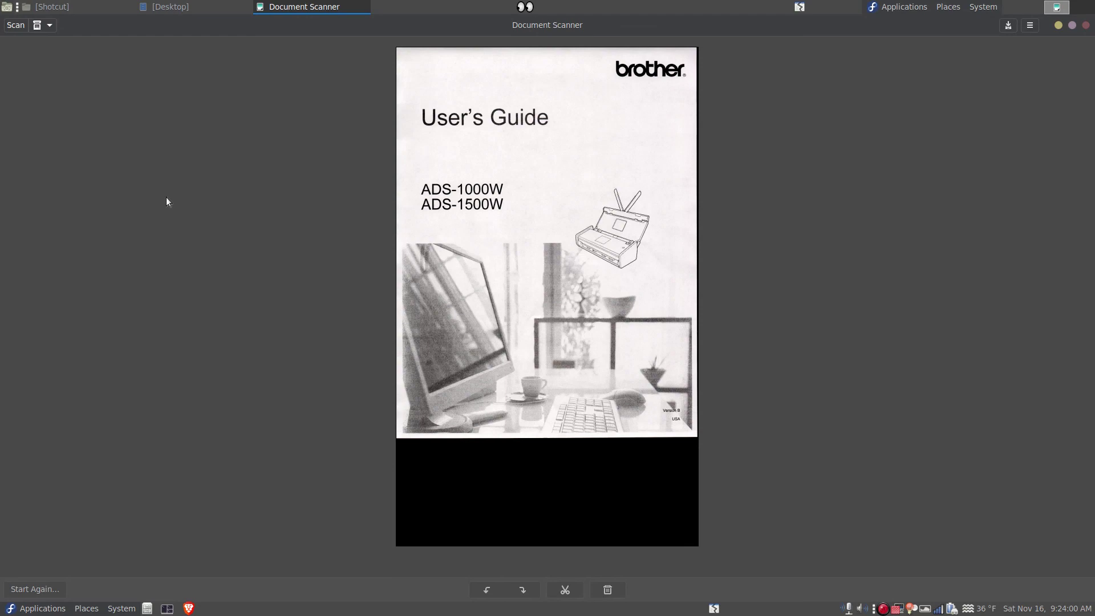
click(18, 26)
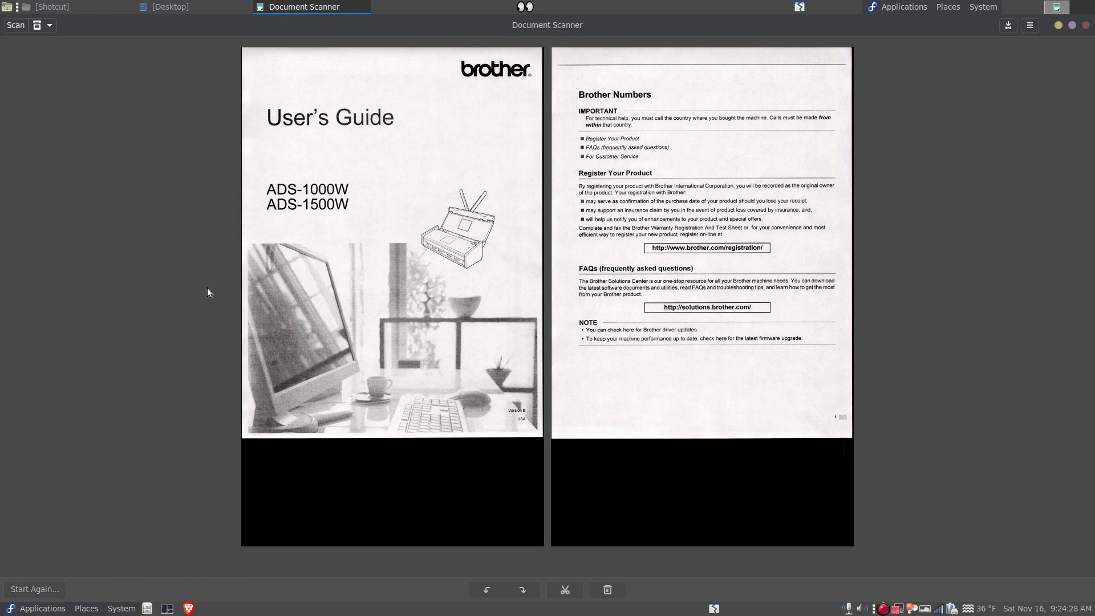
Step: Set scan type to Multiple Pages From Flatbed and scan the customer service and blank pages
click(51, 28)
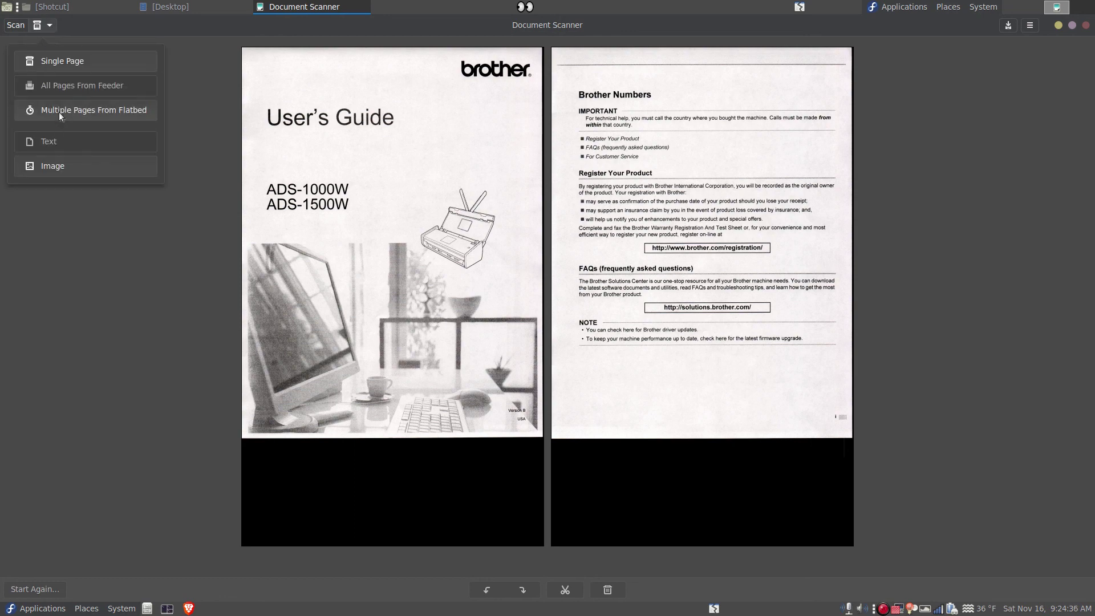
click(60, 112)
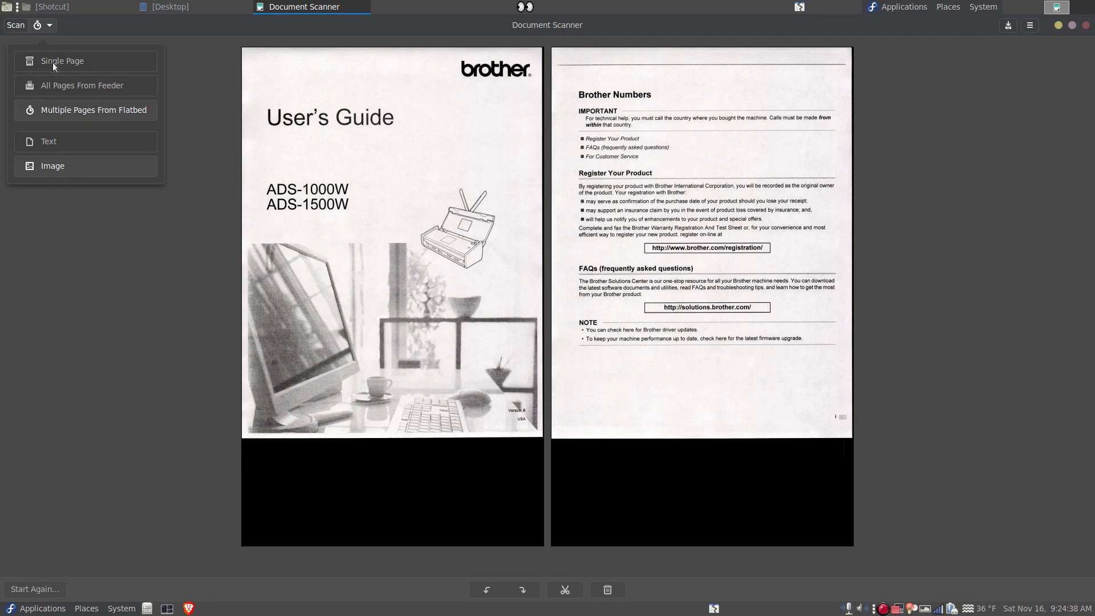
click(50, 28)
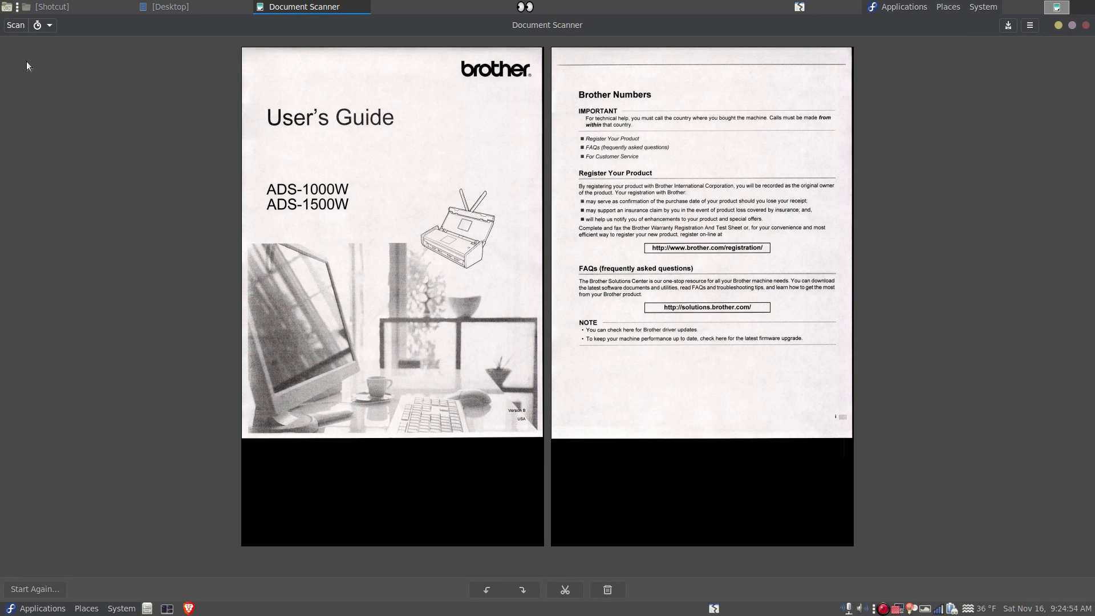
click(21, 28)
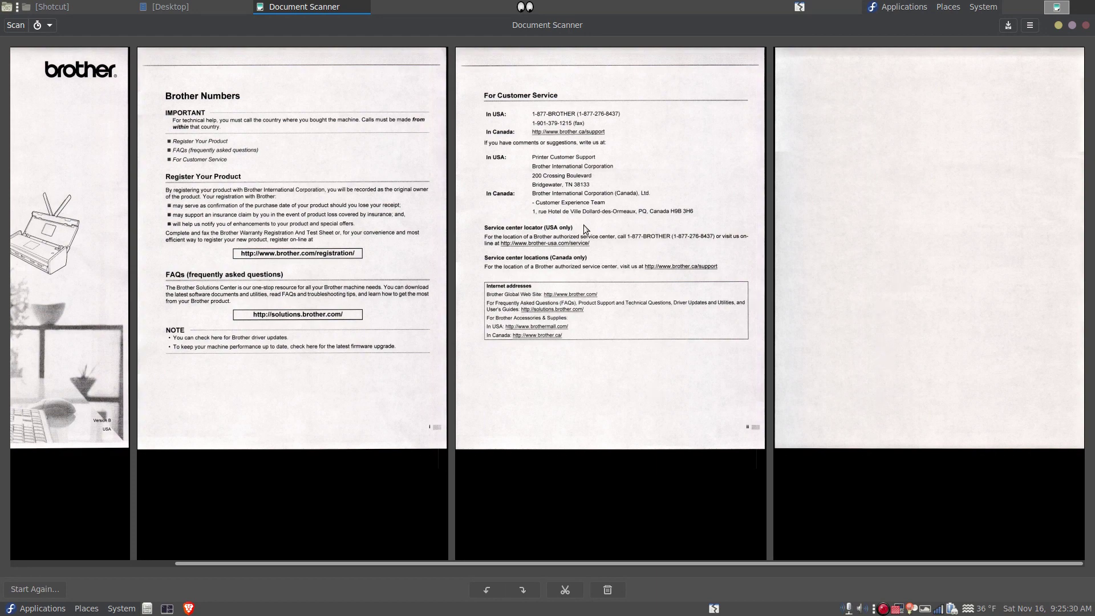
right_click(587, 255)
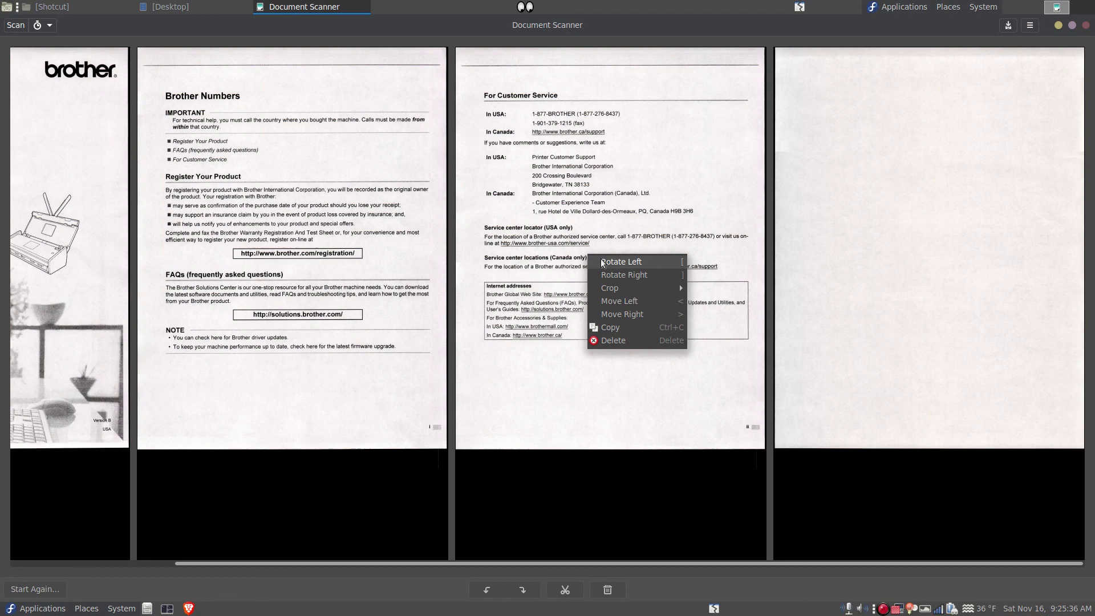
click(616, 275)
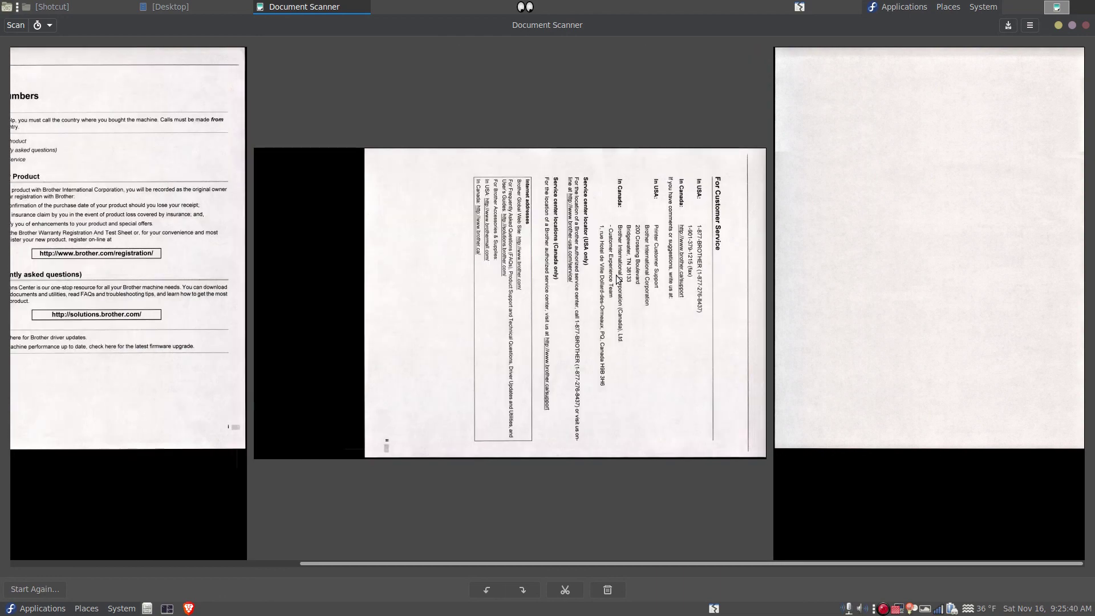
right_click(615, 274)
click(624, 286)
right_click(600, 266)
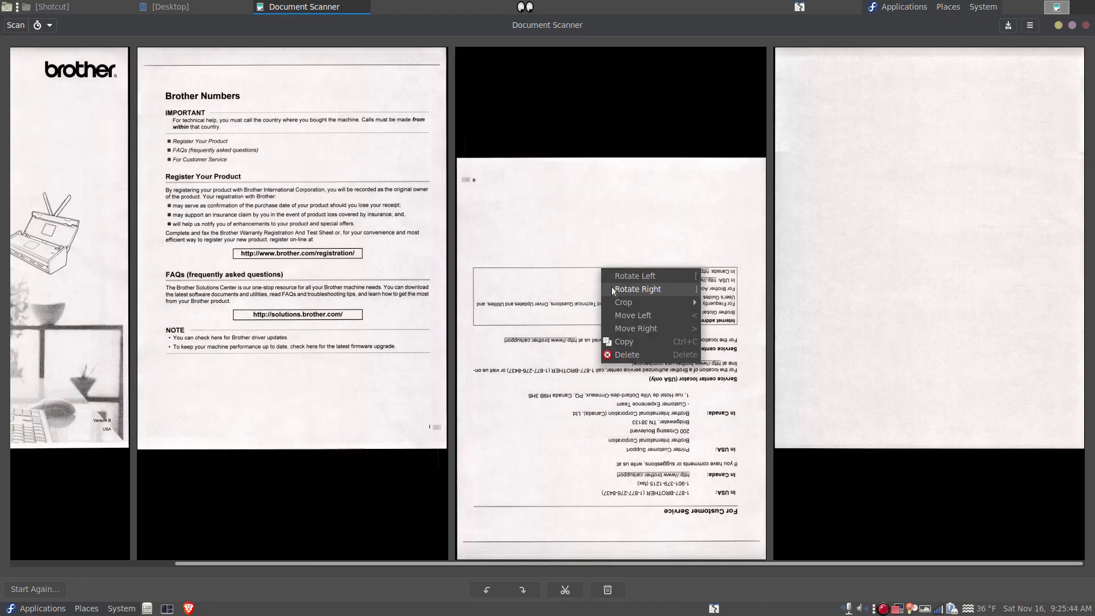
click(612, 286)
right_click(594, 271)
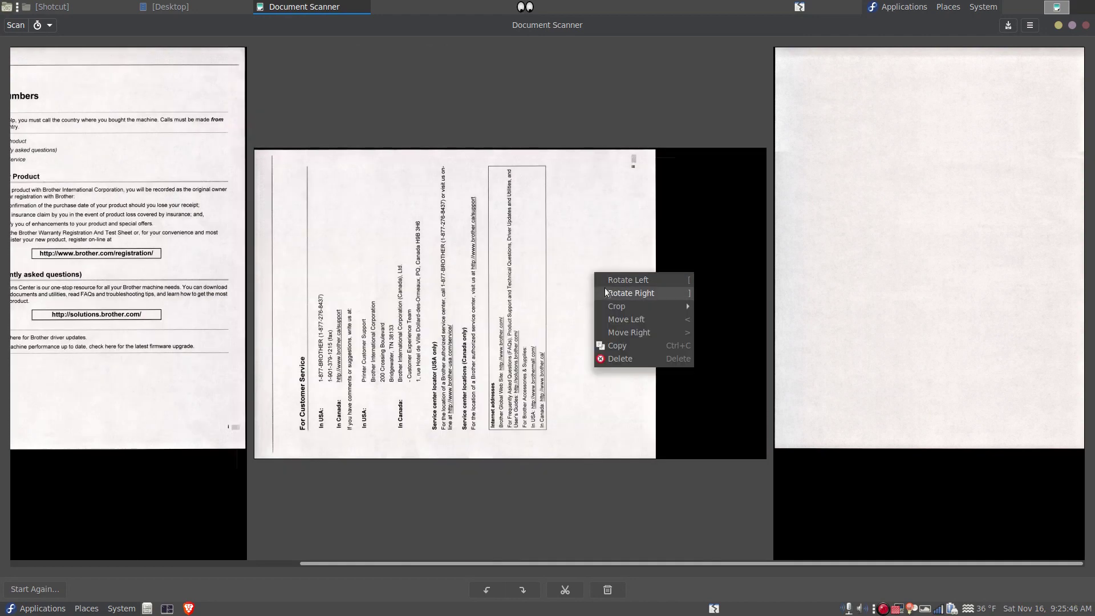
click(605, 292)
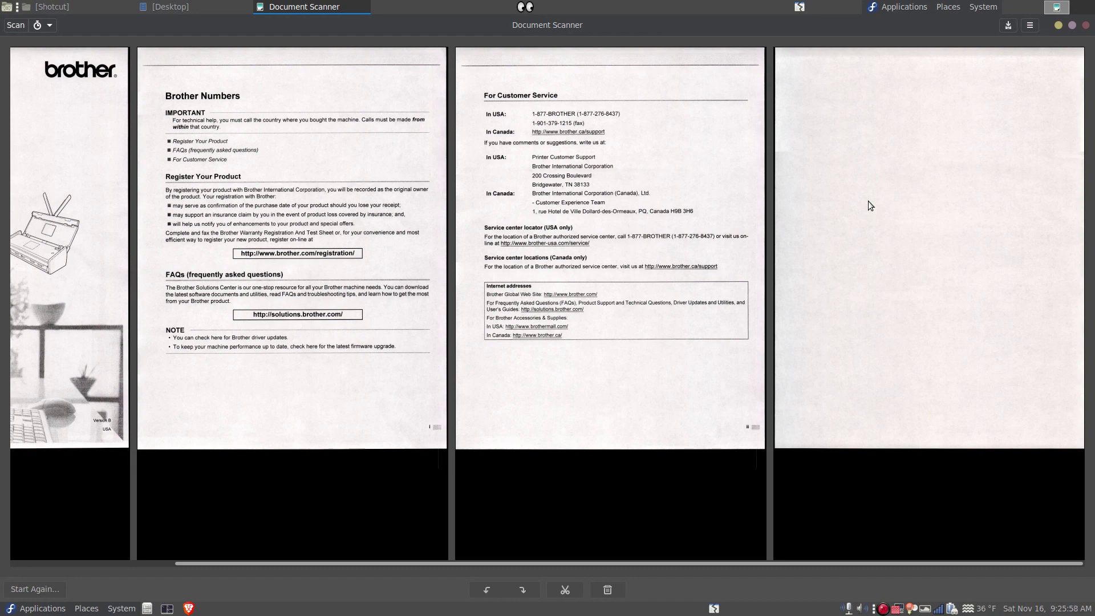
Step: Delete the blank fourth page with the trash button
click(609, 587)
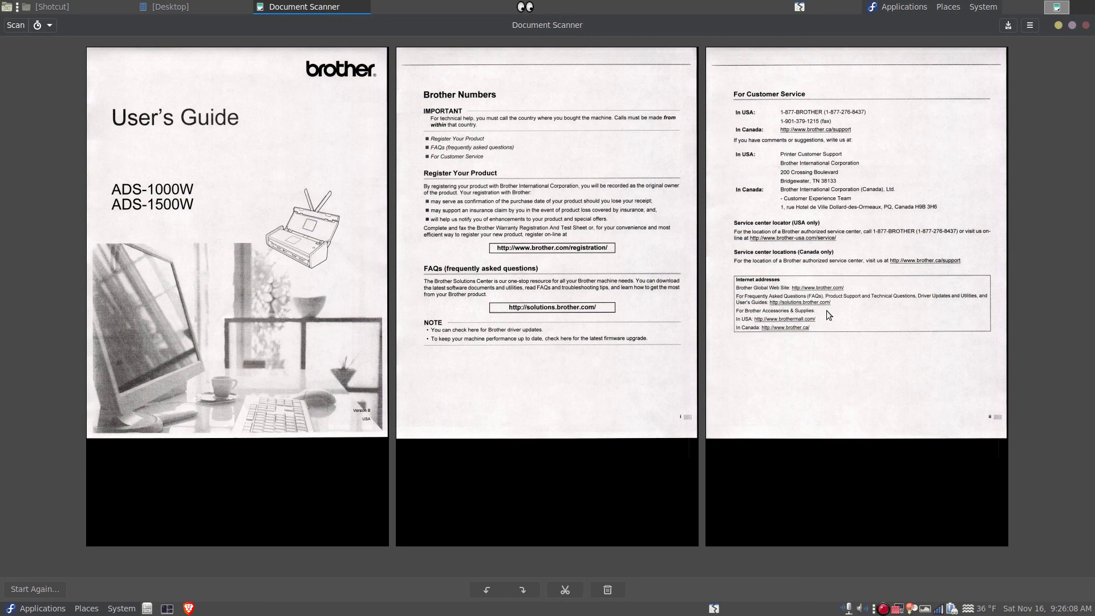
Step: Crop the For Customer Service page, fitting the crop frame to its top-left and right edges
click(560, 591)
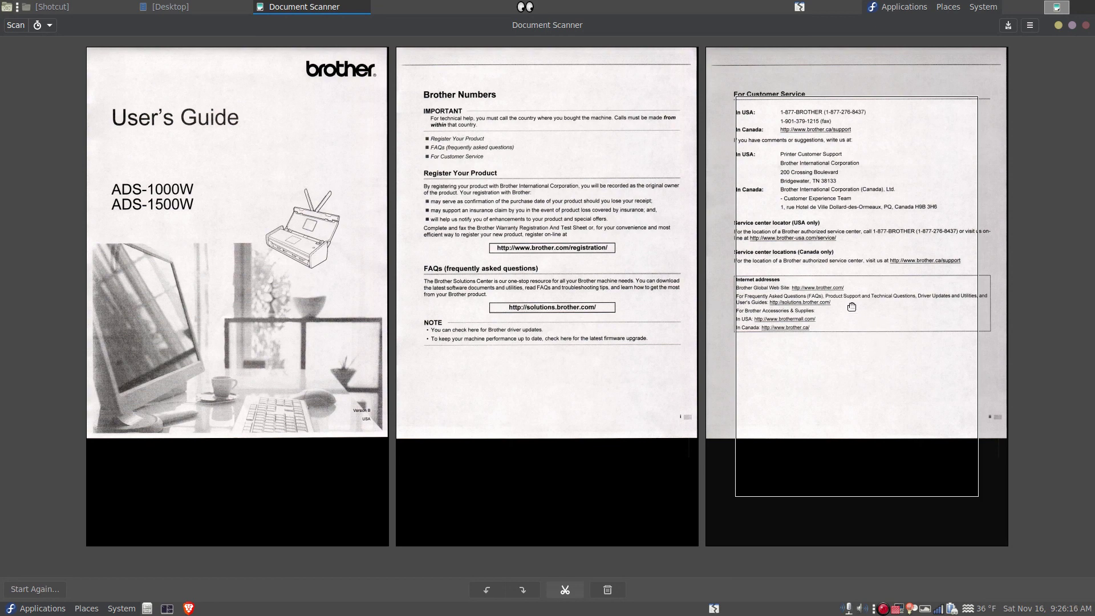
drag(851, 307, 802, 240)
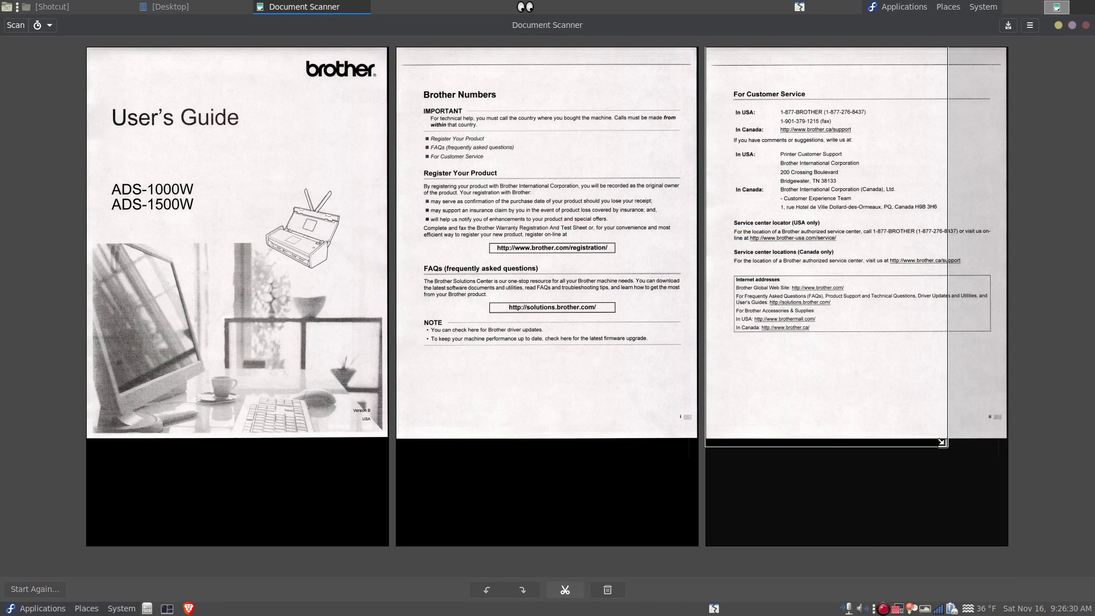
drag(942, 443, 999, 432)
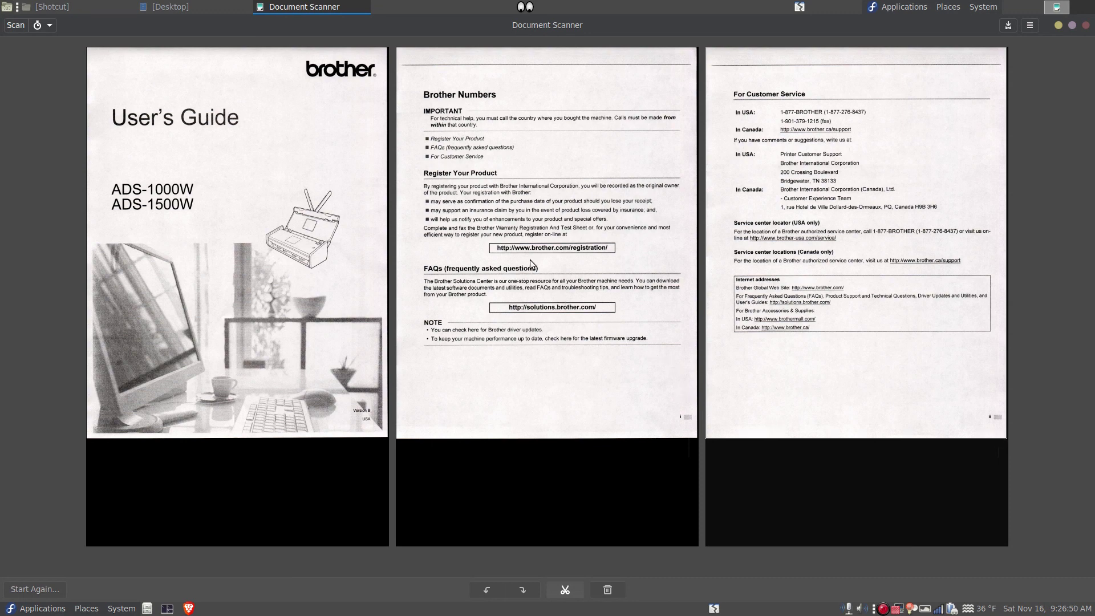
Step: Crop the second page so the frame covers the whole page
click(562, 592)
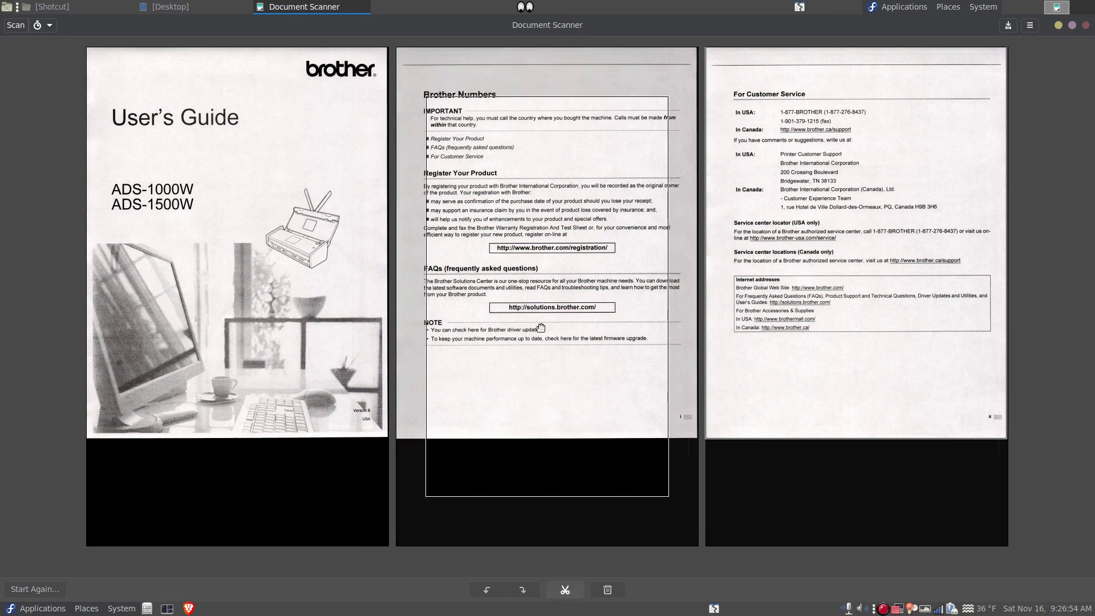
drag(541, 328, 511, 278)
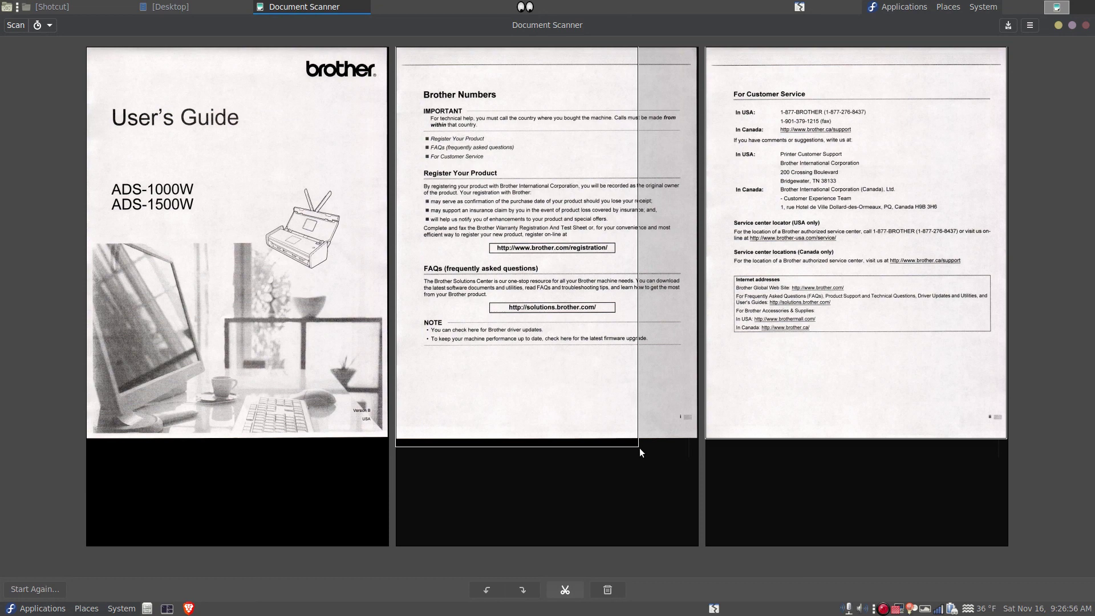
drag(636, 443, 692, 431)
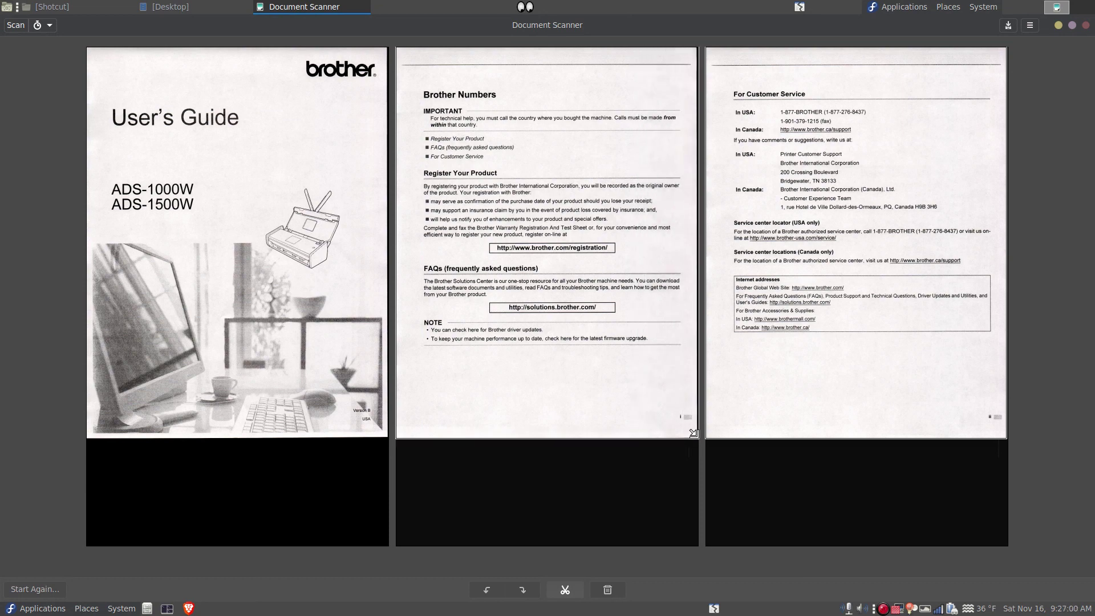
drag(692, 432, 691, 430)
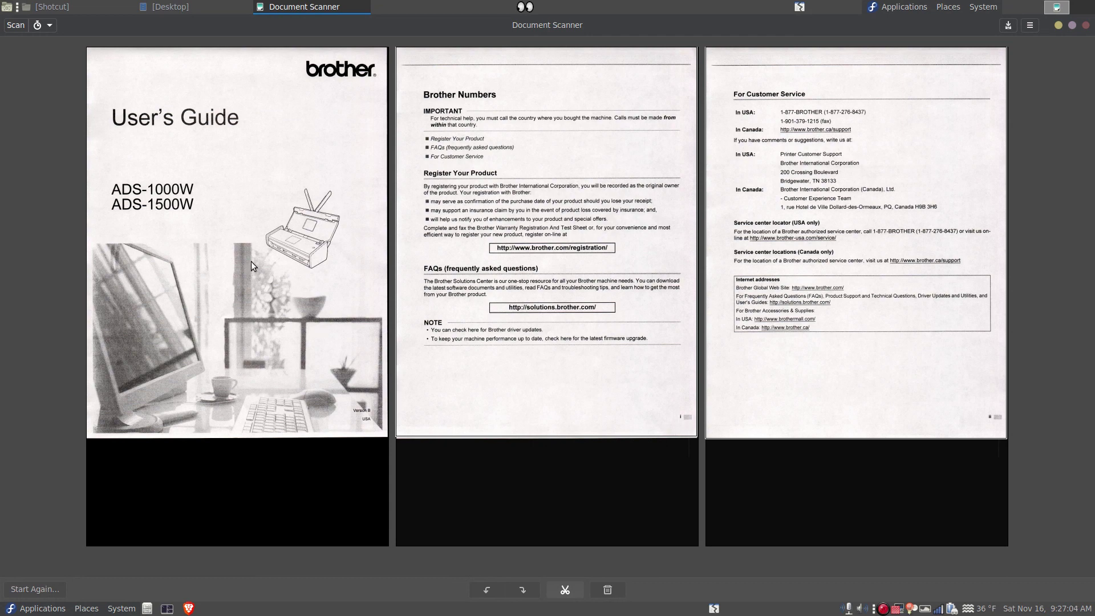
Step: Crop the first page, widening the frame to its right edge
click(251, 261)
click(565, 589)
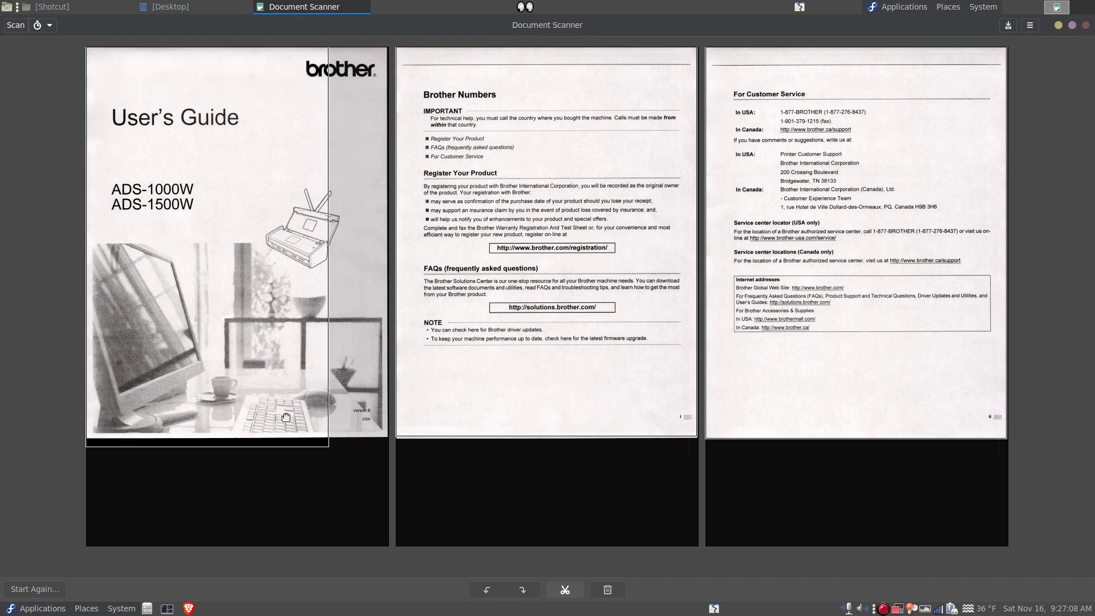
drag(328, 445, 378, 433)
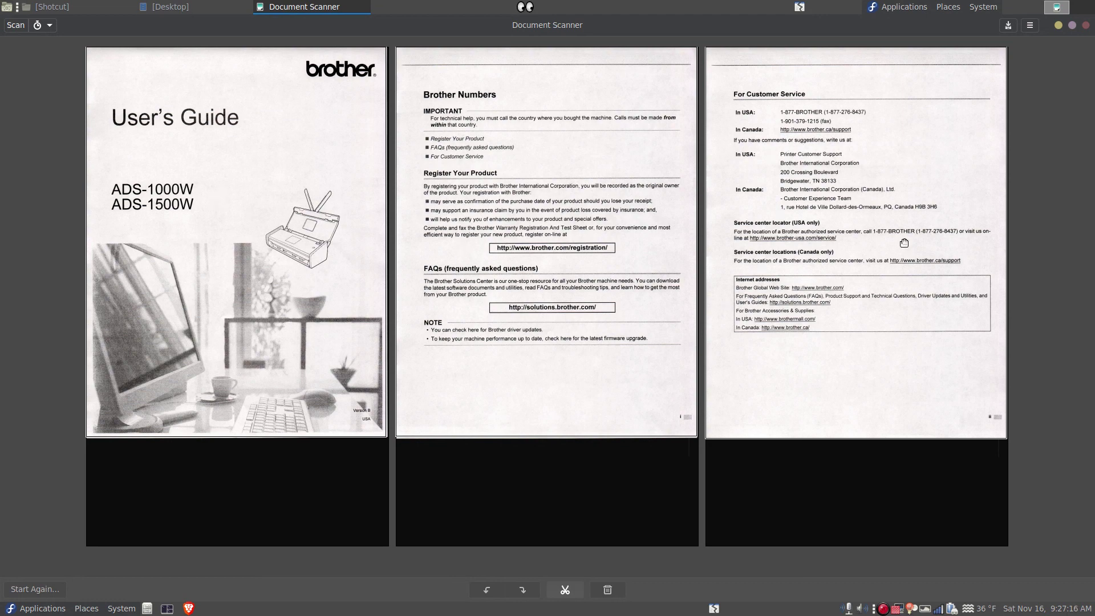
Step: Save the three pages as Scanned Document.pdf on the Desktop in PDF format
click(1008, 27)
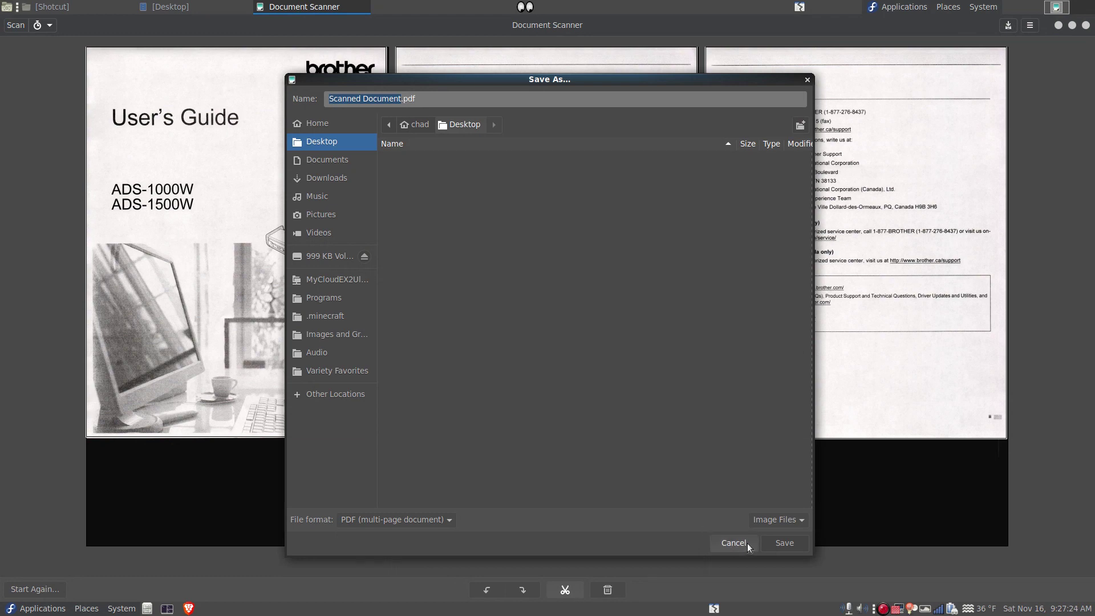
click(779, 544)
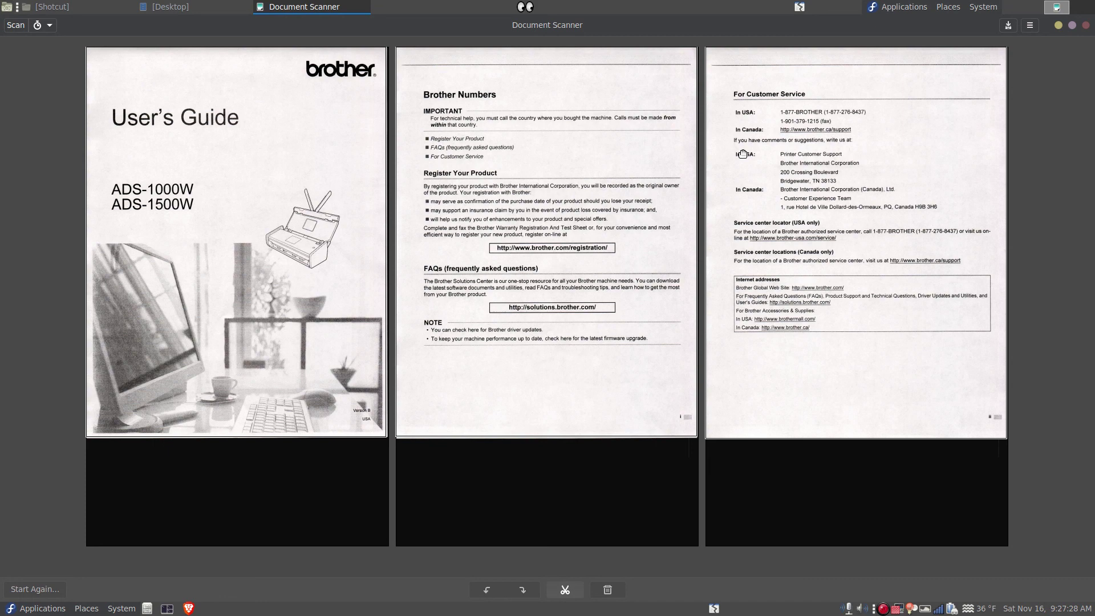
Step: Close Document Scanner and bring up the context menu for the desktop's Scanned Document.pdf
click(1087, 28)
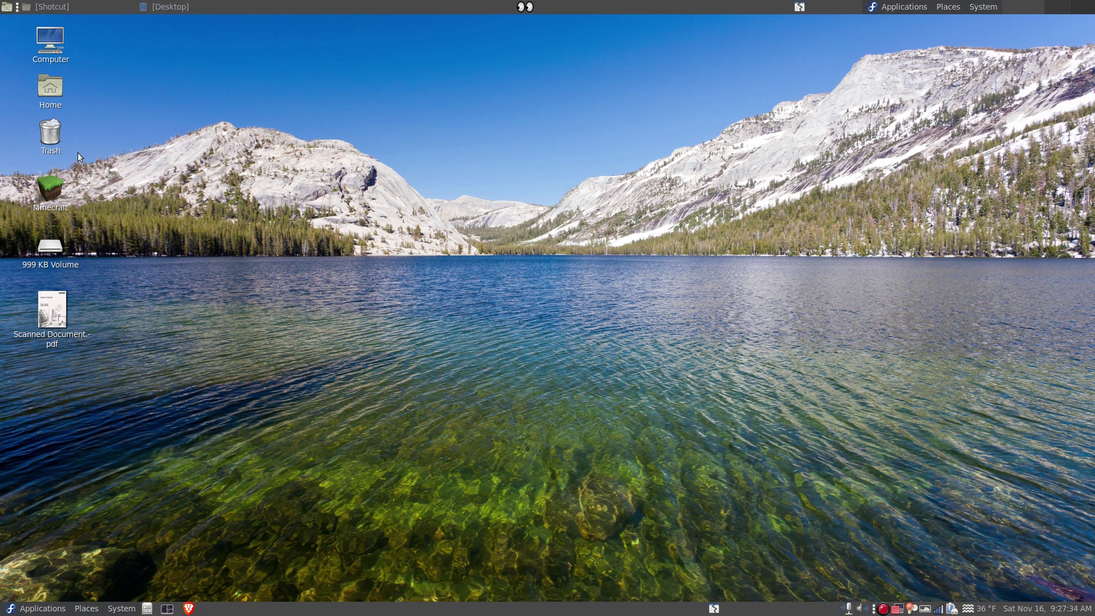
right_click(57, 316)
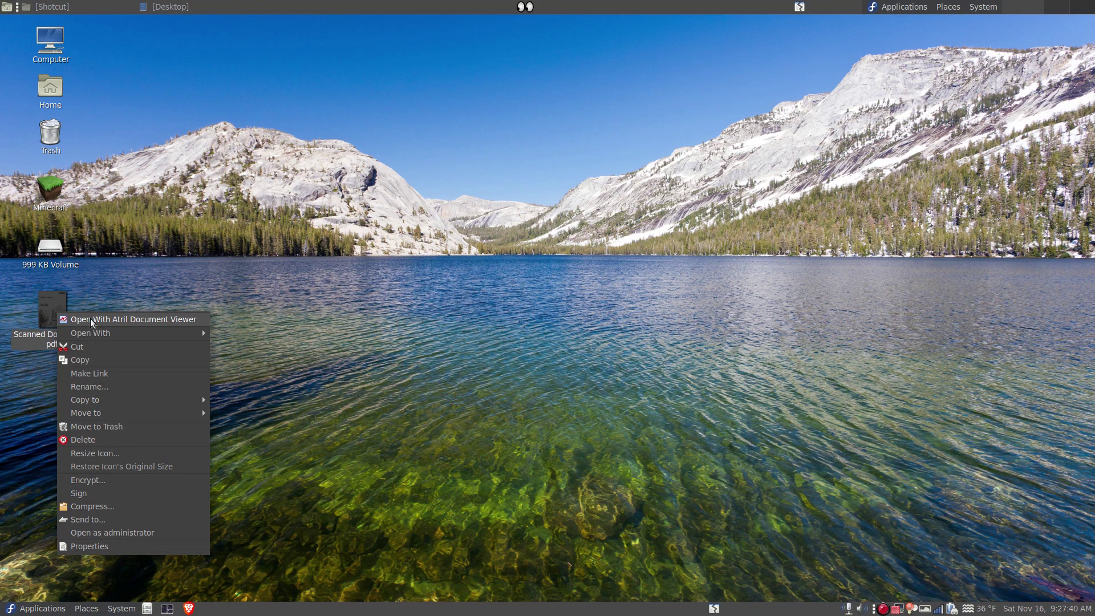
Step: Open Scanned Document.pdf in Atril, view pages 2, 3 and 1, then close the viewer
click(92, 320)
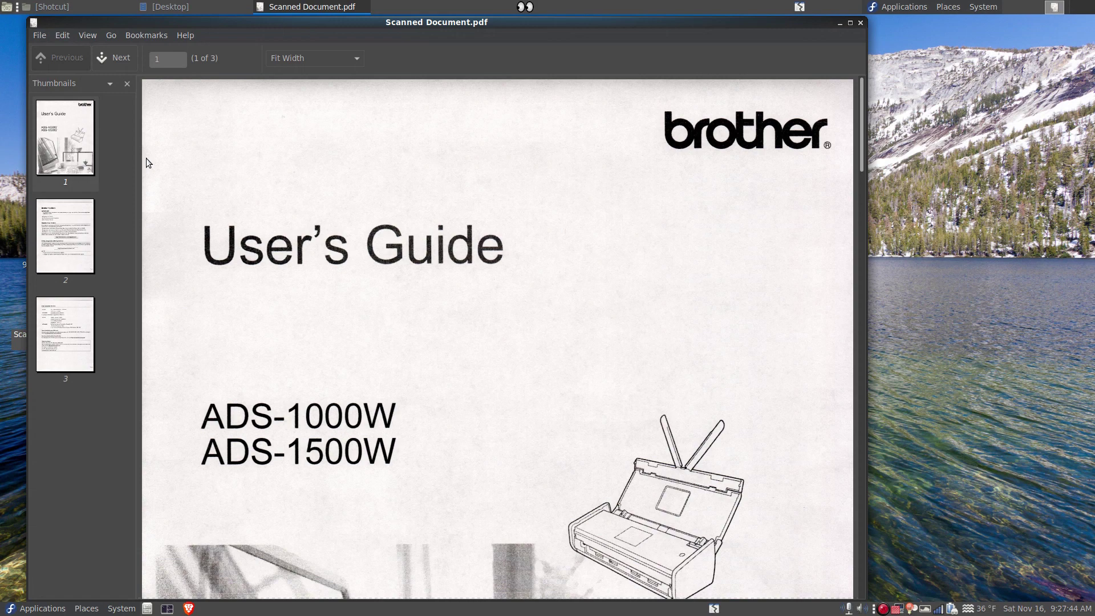
click(62, 237)
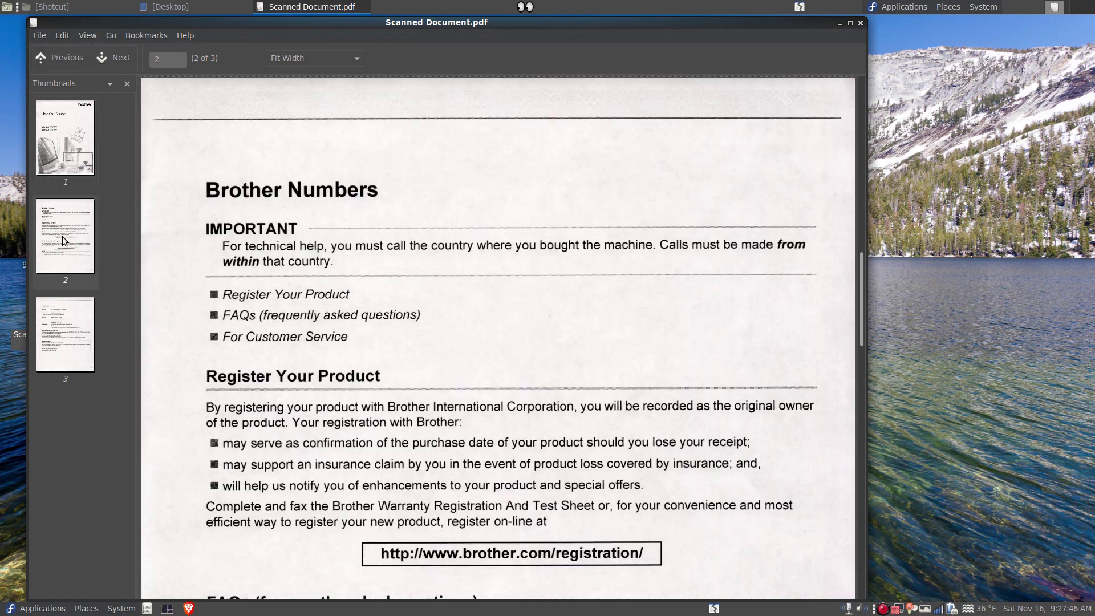
click(62, 359)
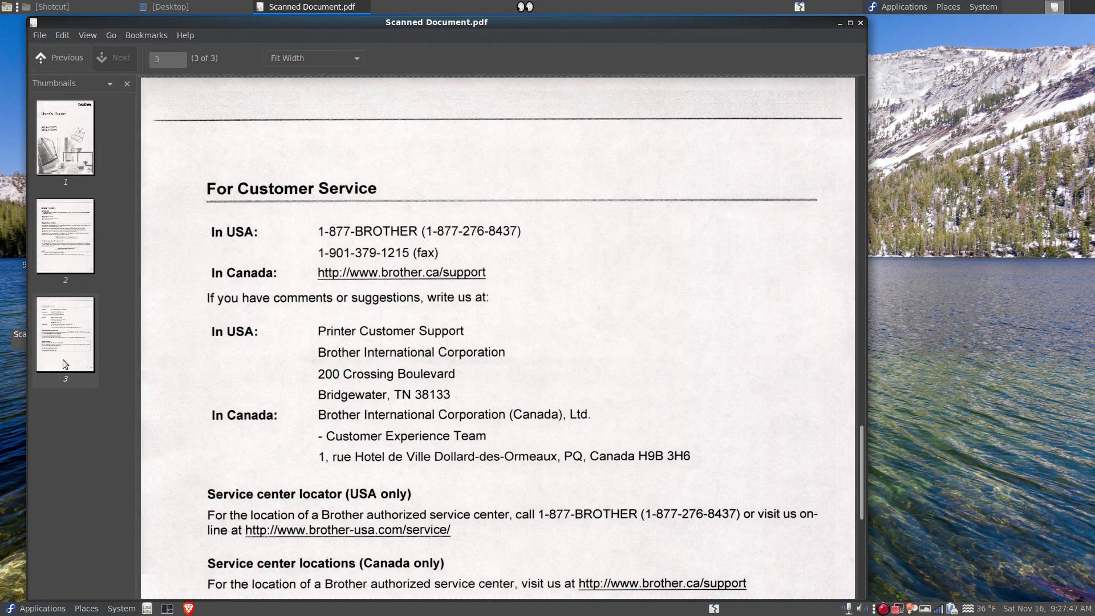
click(69, 236)
click(63, 156)
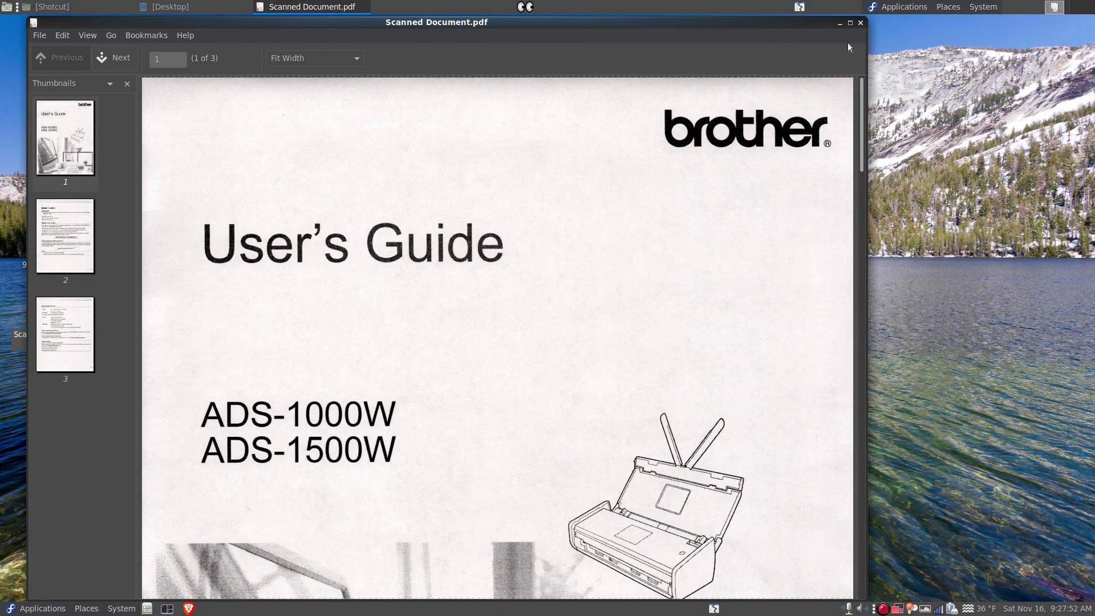
scroll(643, 290, down, 5)
scroll(643, 291, down, 5)
scroll(643, 290, up, 7)
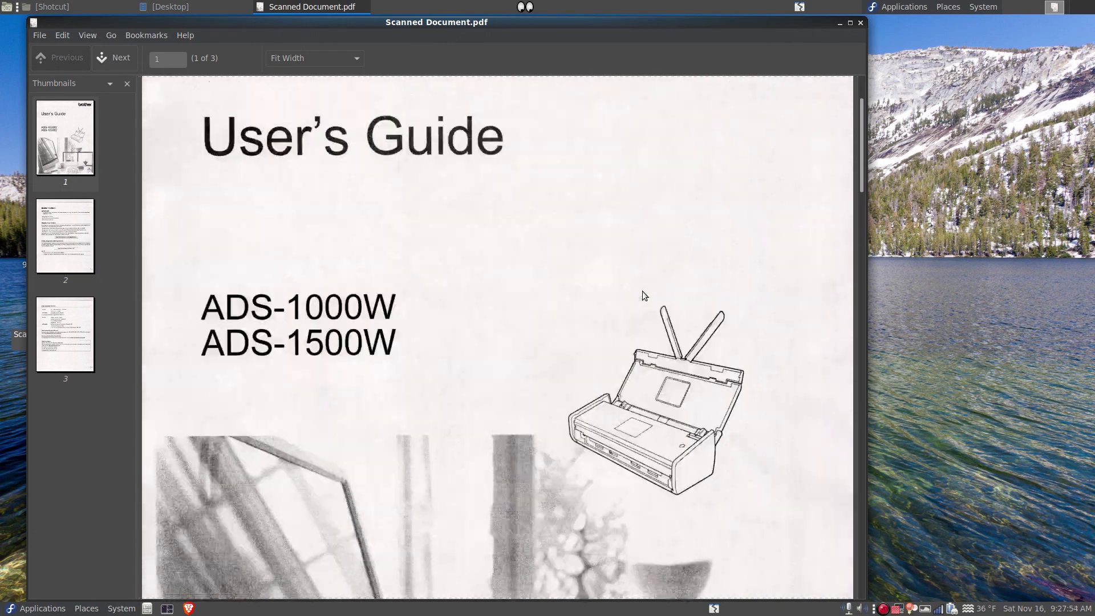
scroll(642, 291, up, 3)
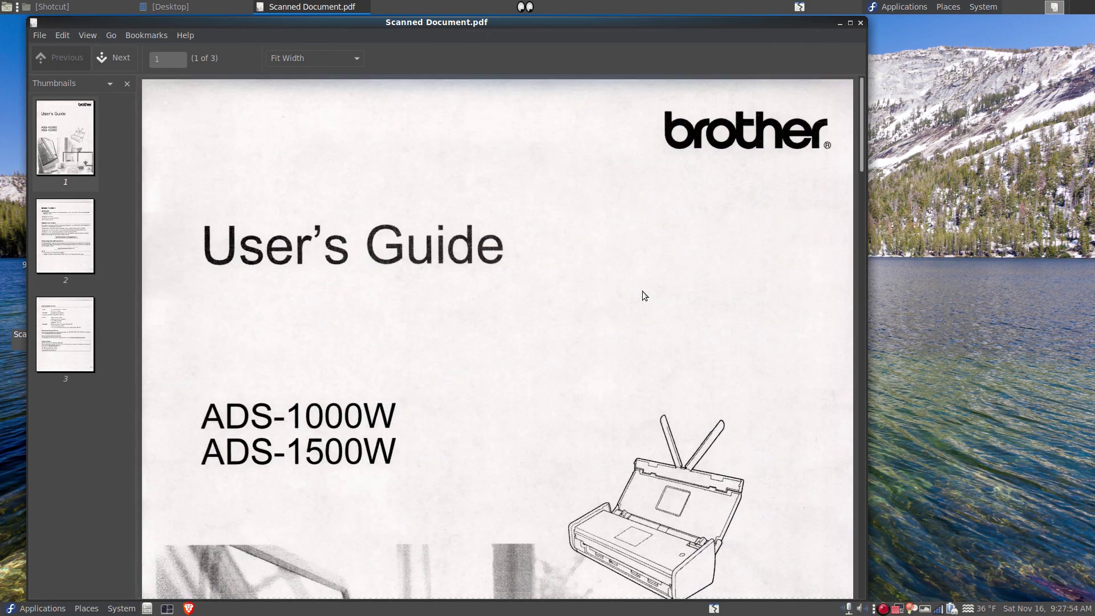
click(861, 23)
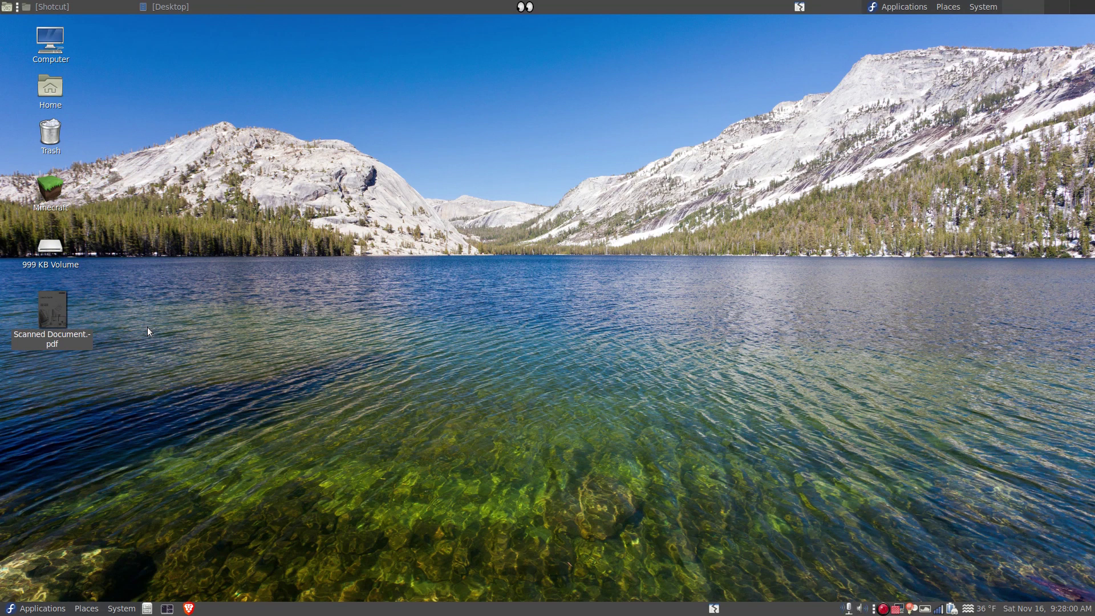